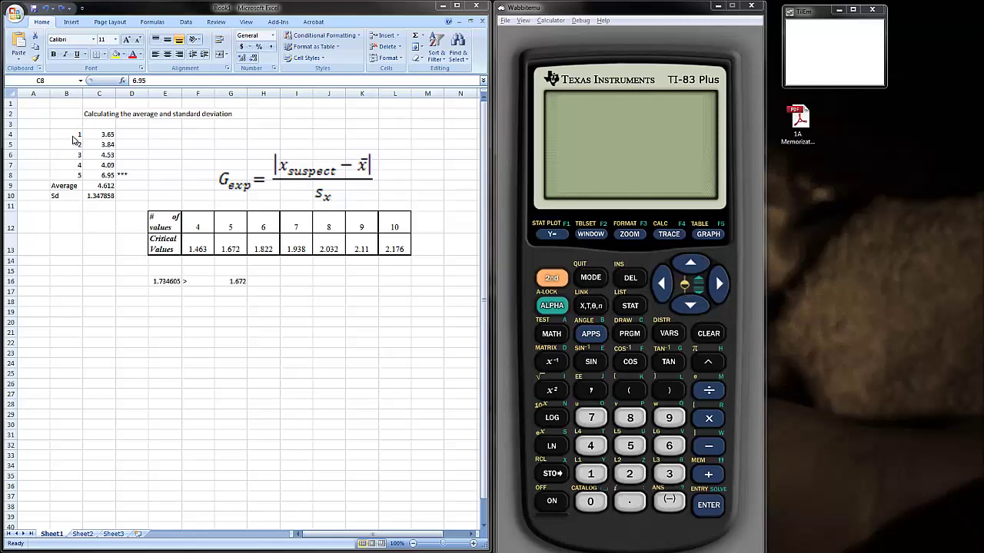
Check the five data values and clear the Average and Sd results in C9:C10
key("alt+Tab")
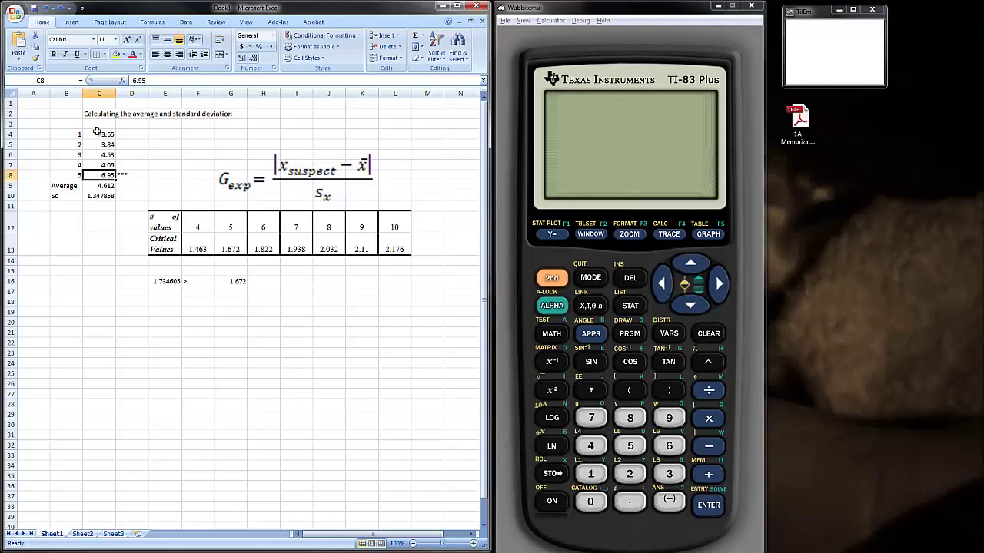
left_click_drag(97, 132, 93, 174)
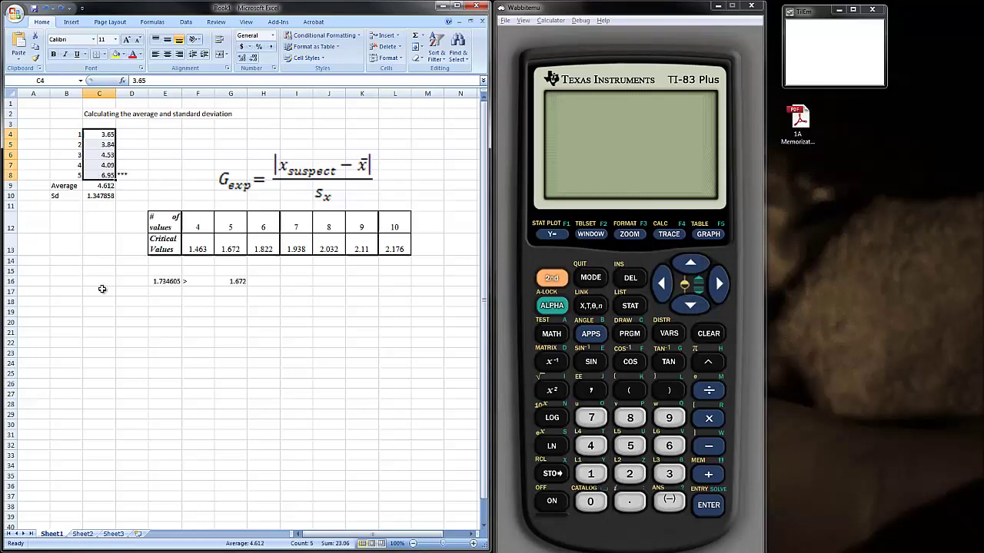
left_click(107, 185)
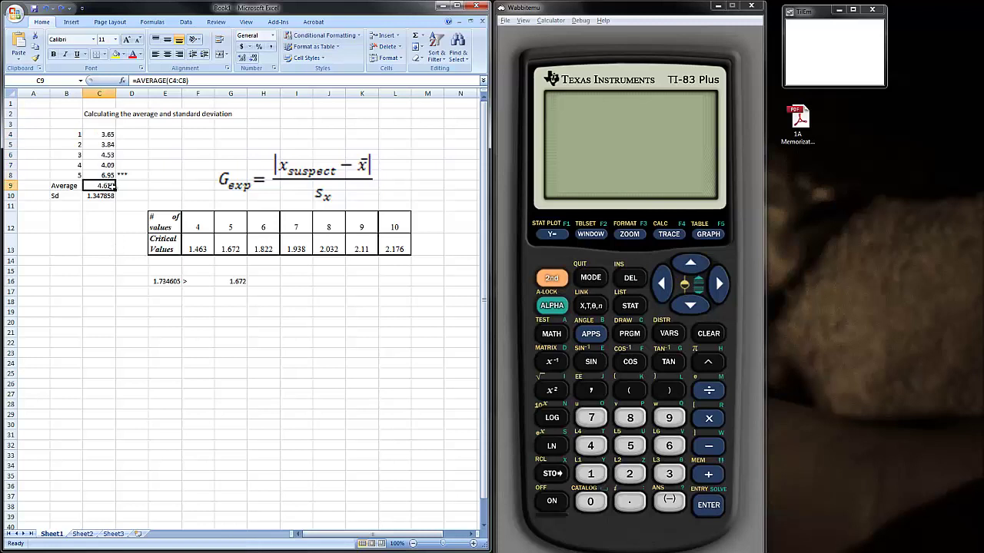
left_click_drag(112, 186, 107, 196)
key("Delete")
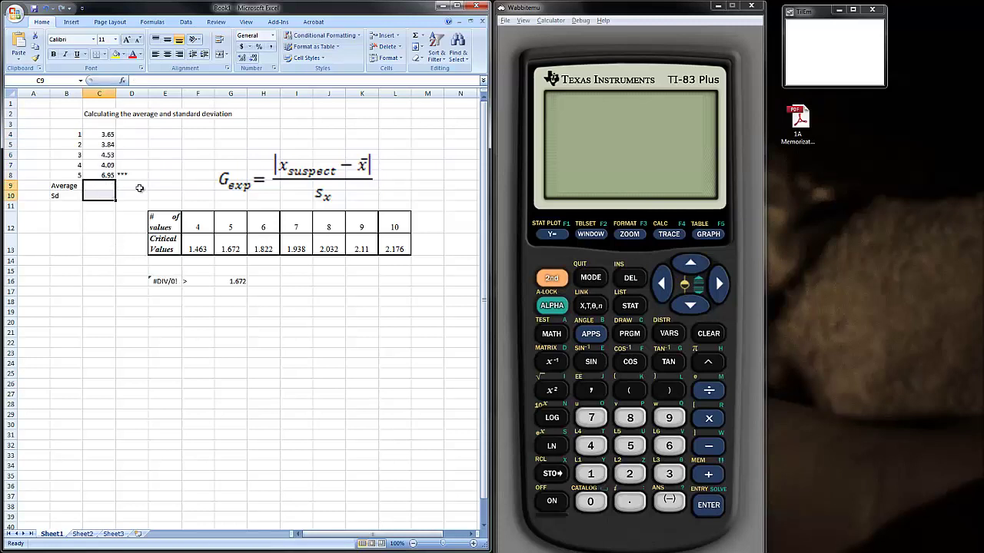
Enter =AVERAGE(C4:C8) in C9, giving 4.612
left_click(107, 185)
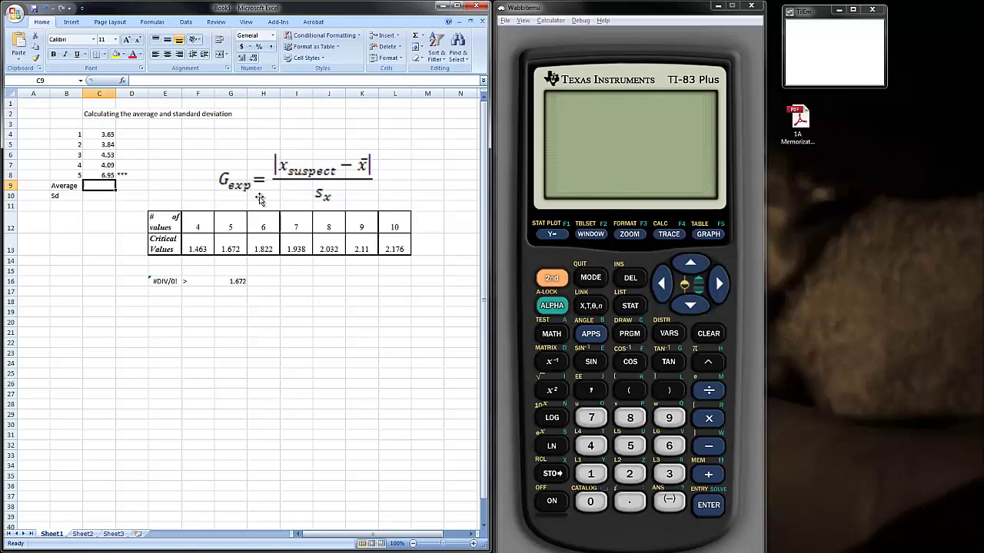
type("=")
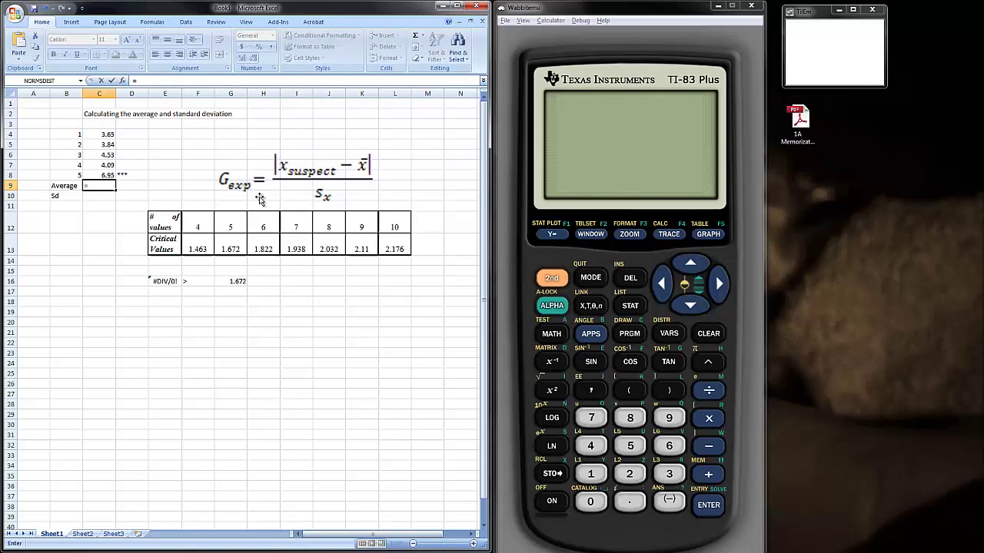
type("avera")
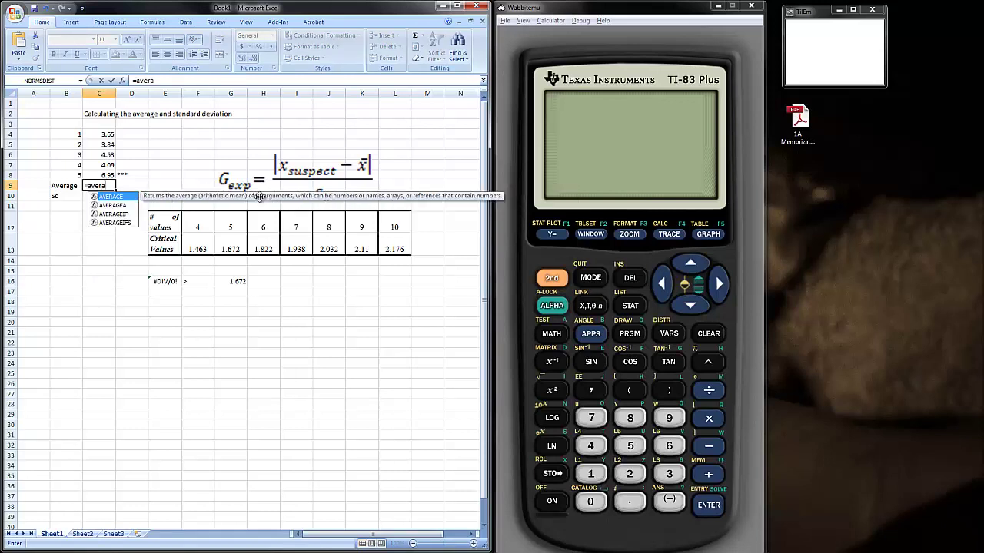
type("ge(")
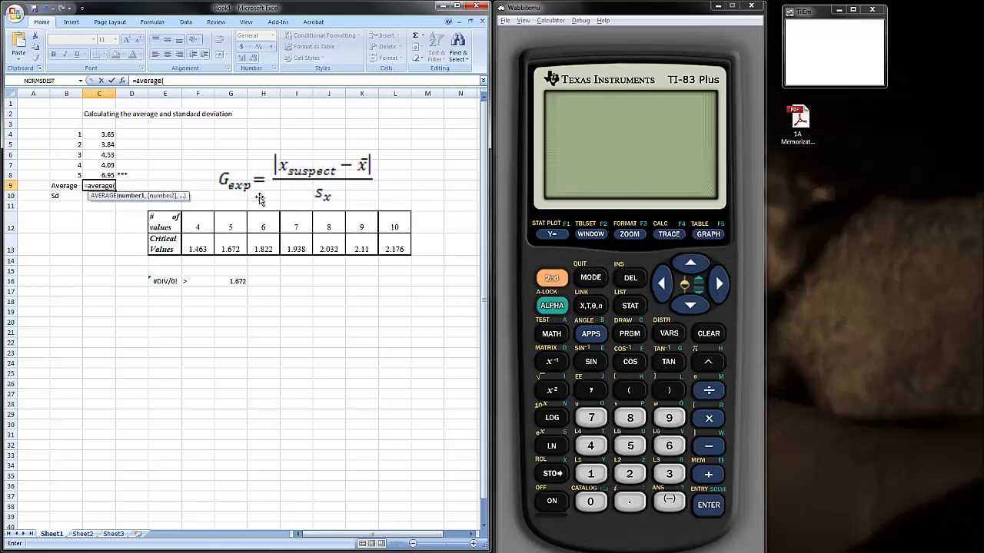
key("Up")
key("shift+Up")
key("shift+Up")
key("shift+Up")
key("shift+Up")
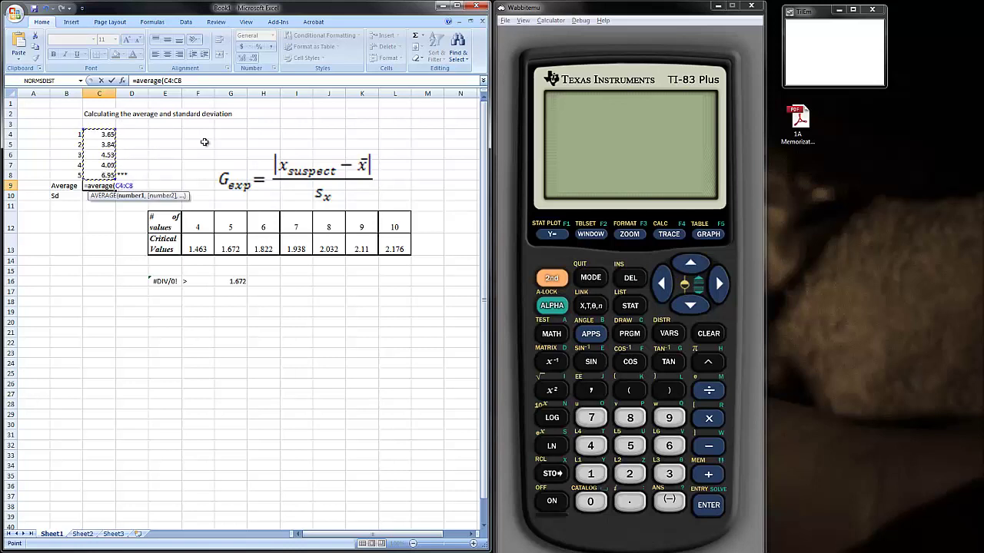
key("Return")
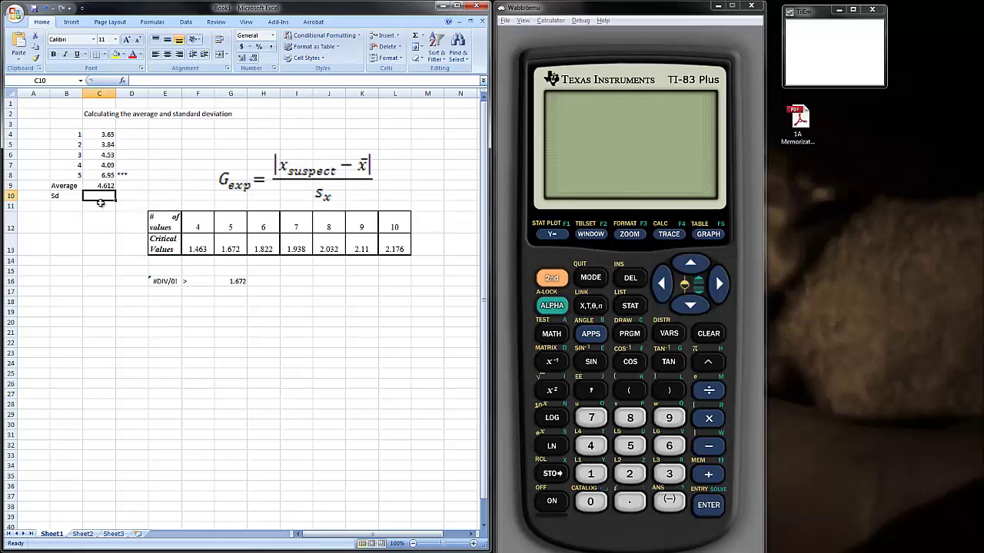
Enter =STDEV(C4:C8) in C10, returning 1.347858
type("=")
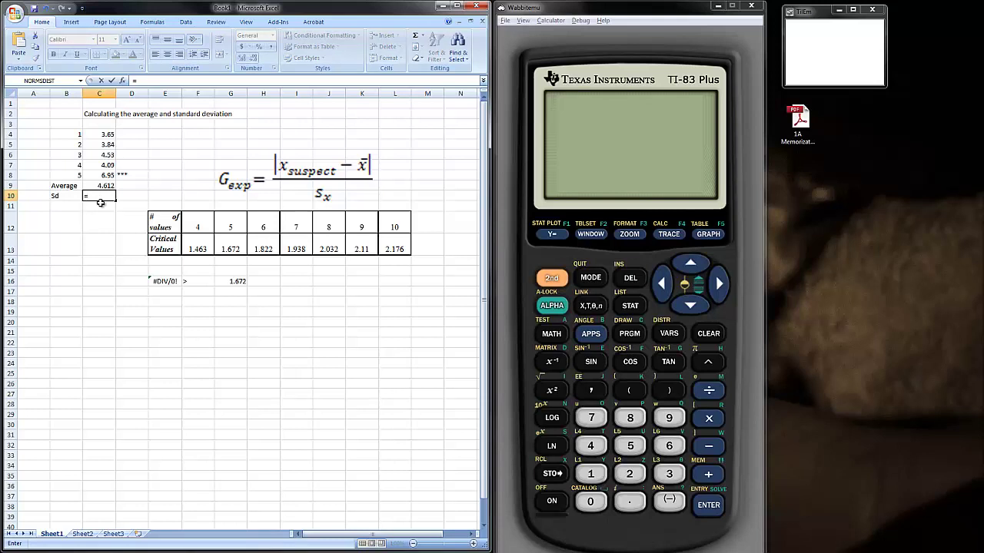
type("stde")
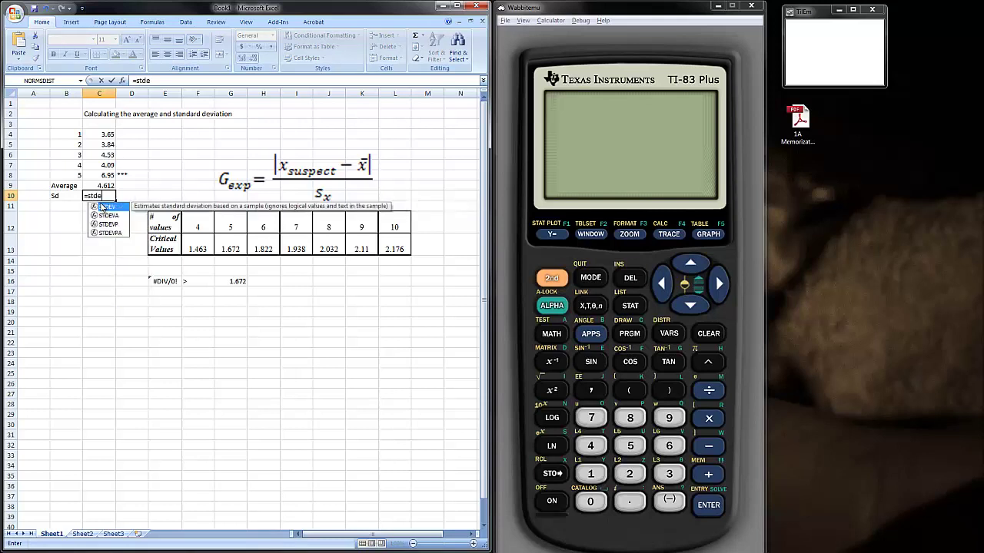
type("v(")
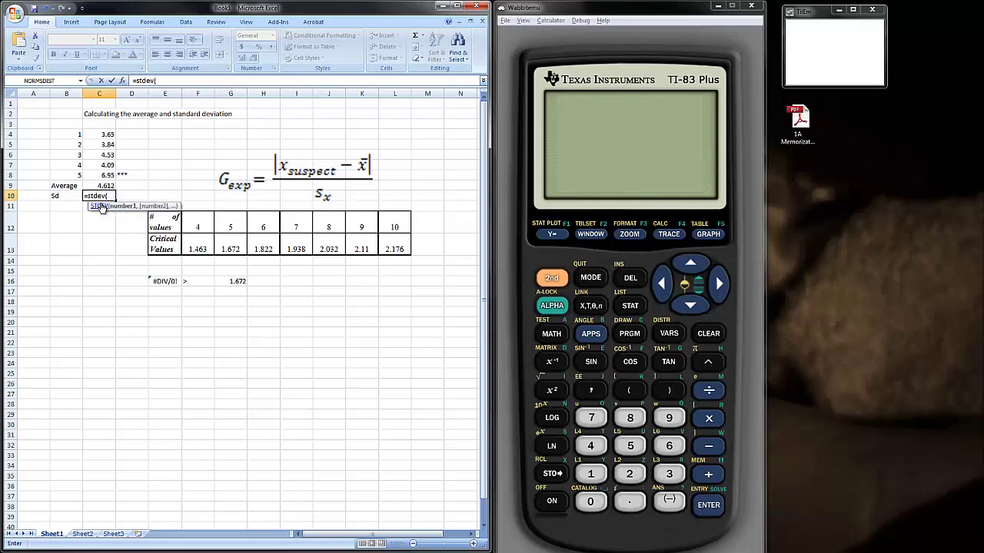
left_click_drag(110, 134, 110, 175)
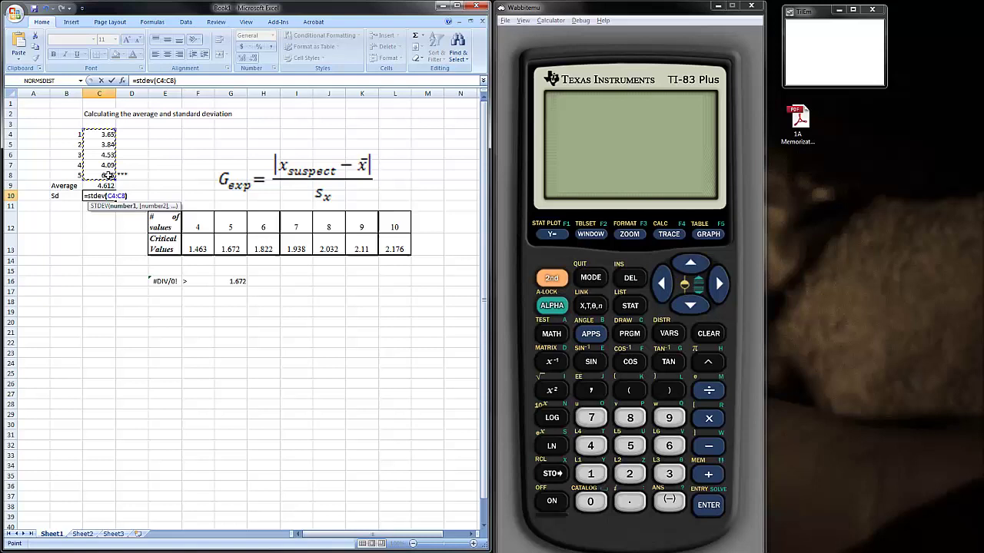
type(")")
key("Return")
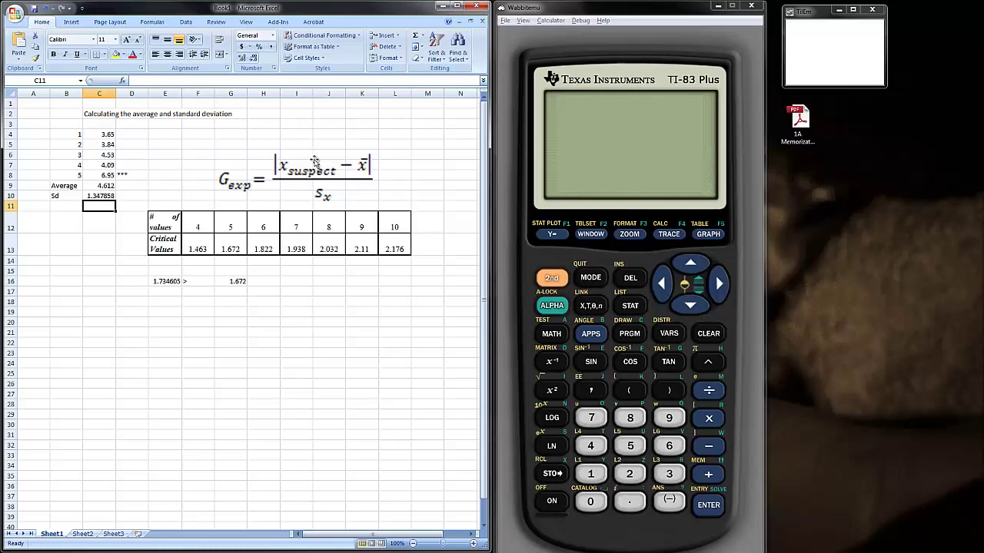
Nudge the G_exp formula picture up-left and clear the old formula in E16
left_click(222, 178)
left_click_drag(222, 179, 209, 162)
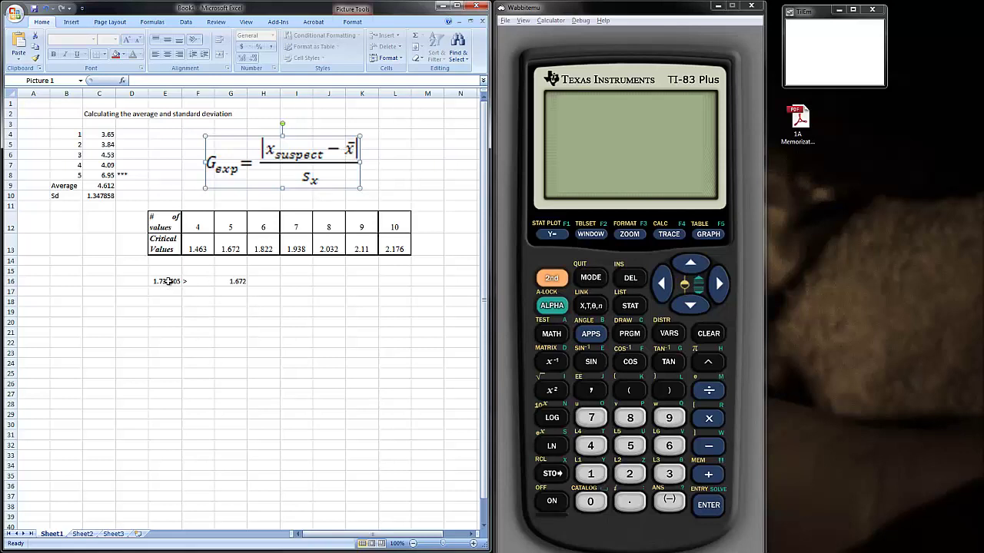
left_click(168, 281)
key("Delete")
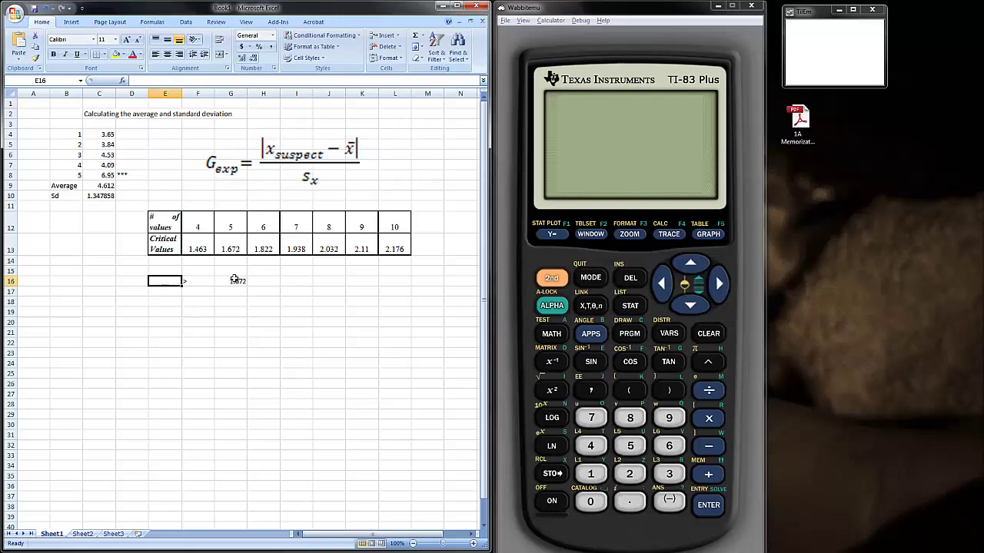
Enter =(C8-C9)/C10 in E16, giving G of 1.734605
type("=")
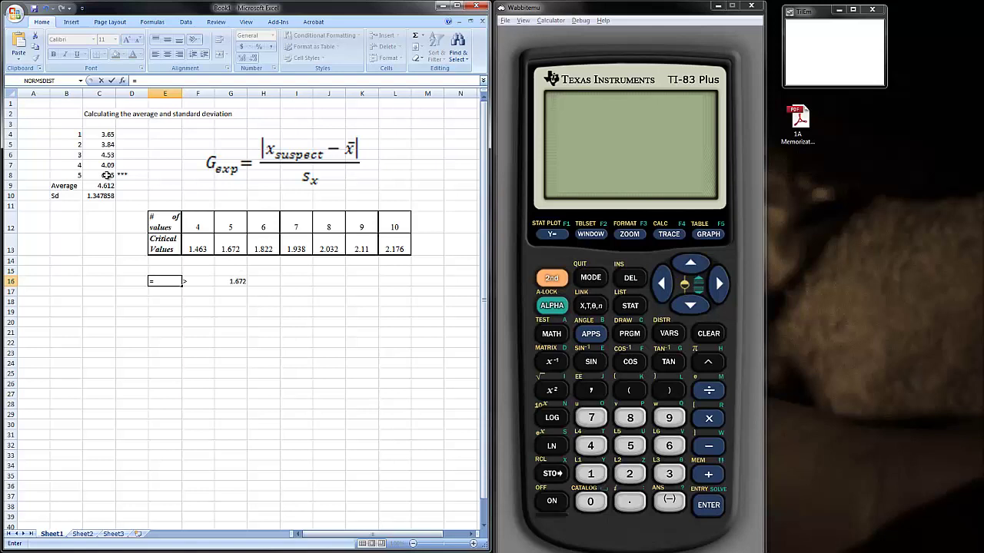
type("(")
left_click(107, 175)
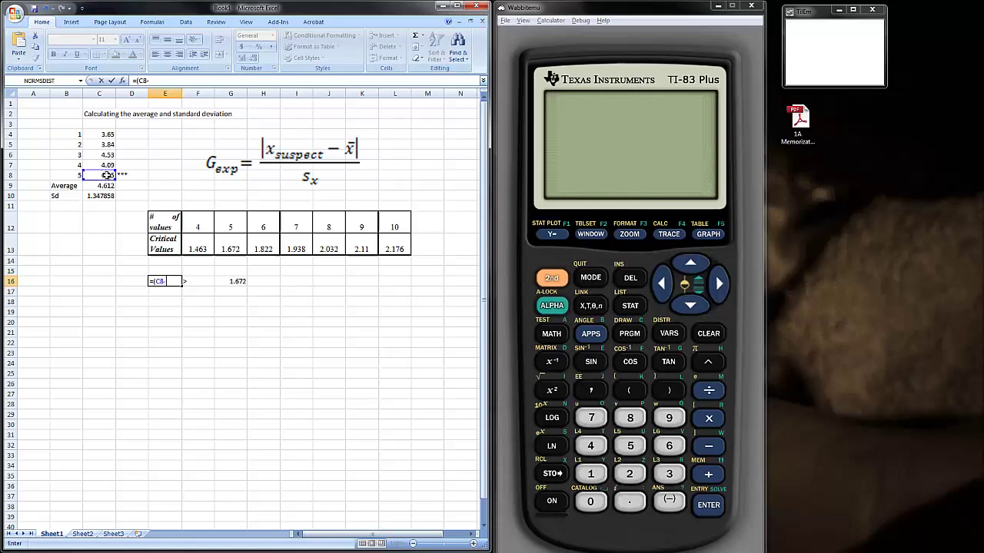
type("-")
left_click(99, 187)
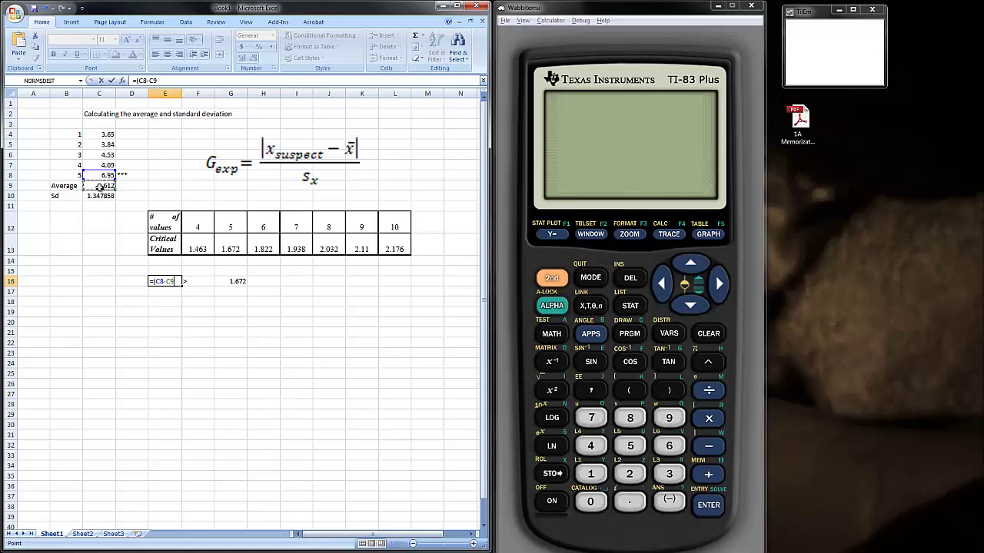
type(")/")
left_click(103, 196)
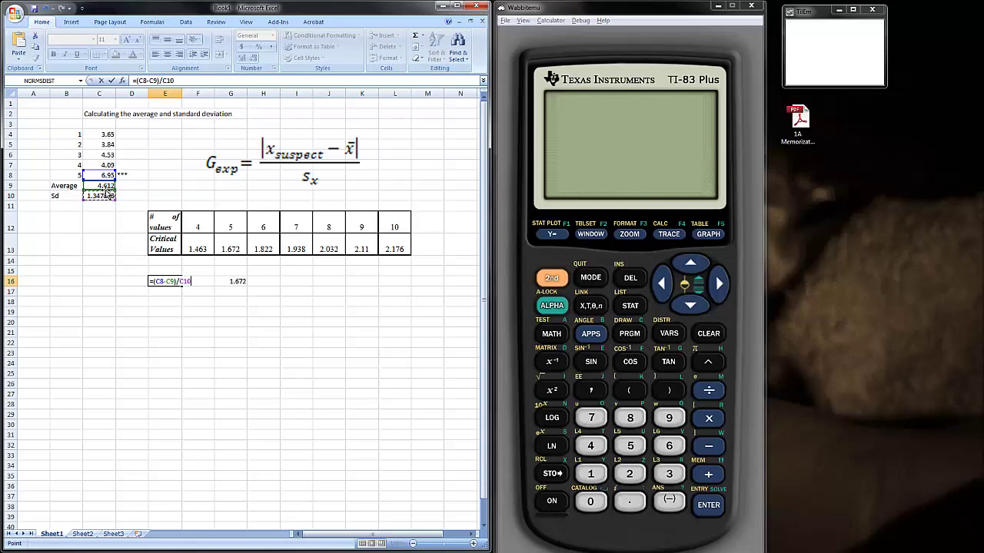
key("Return")
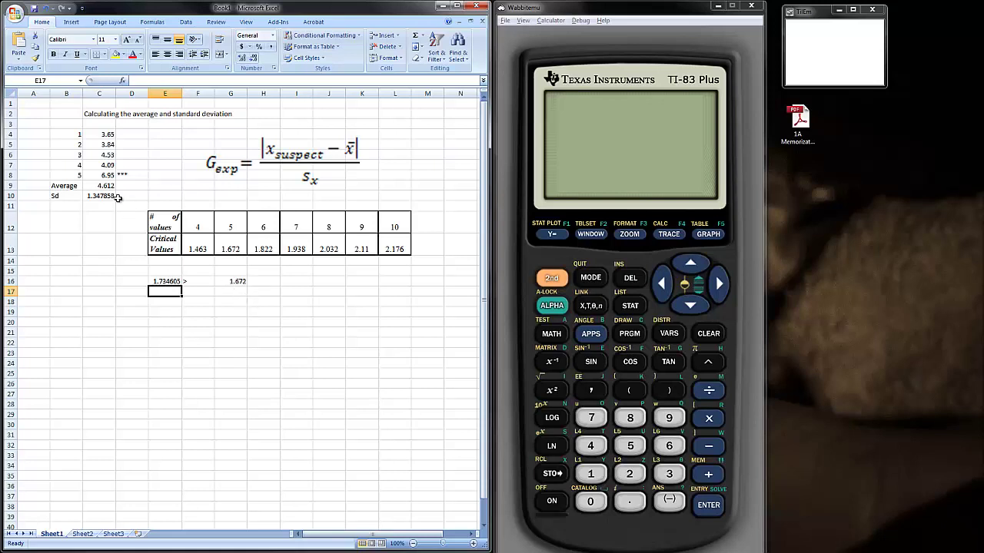
Delete the suspect value 6.95 from C8 so the results recalculate for four points
left_click(102, 175)
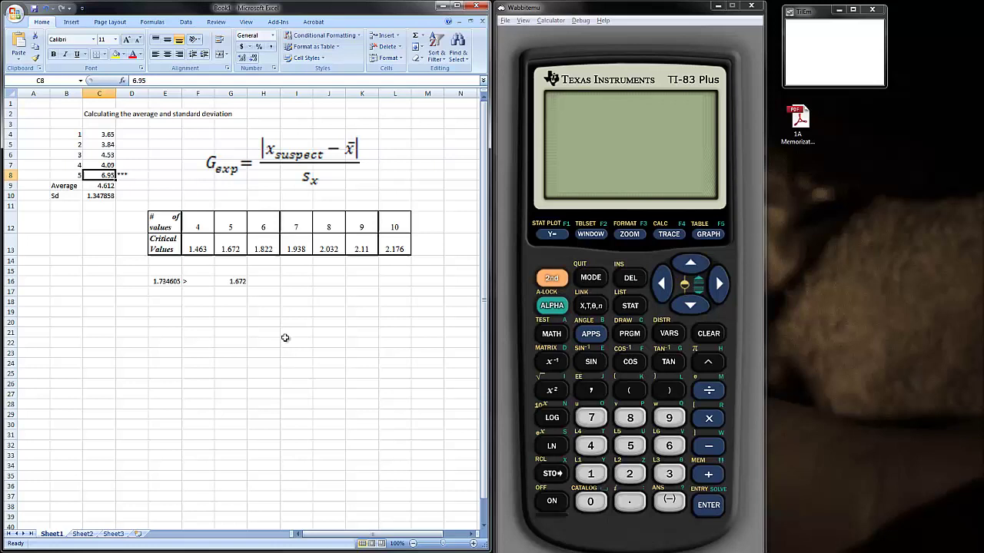
key("Delete")
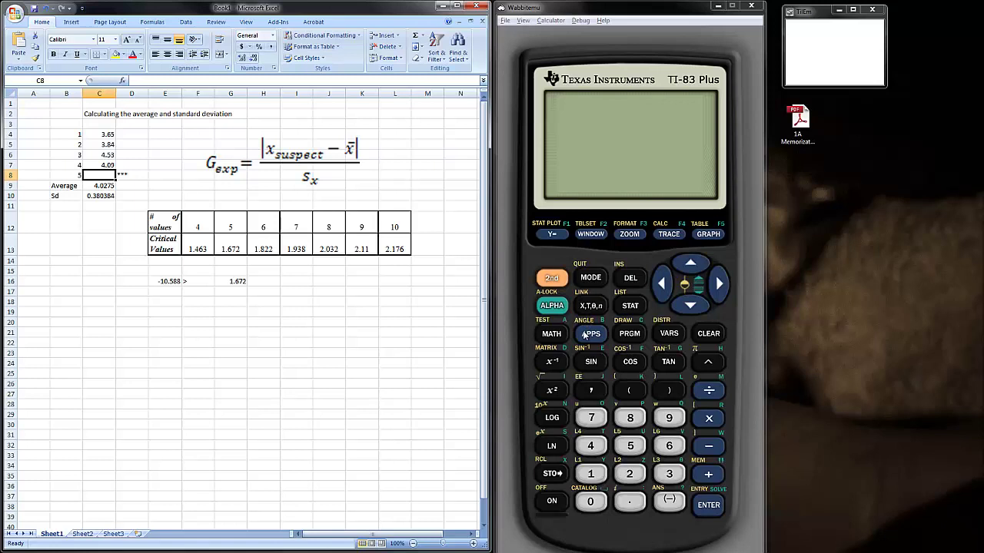
Turn on the TI-83, clear its screen, and move to the empty L1(5) entry in the list editor
left_click(553, 501)
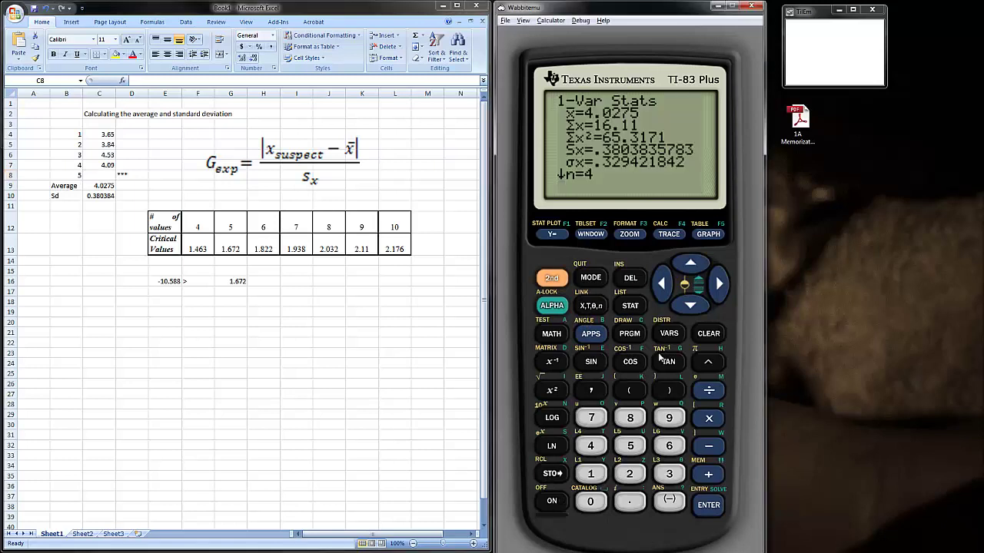
left_click(708, 337)
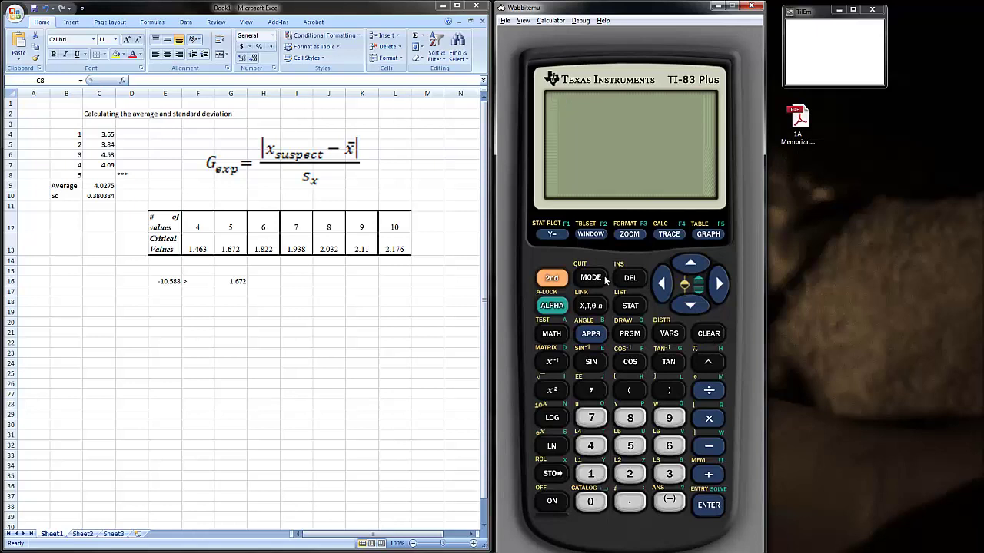
left_click(628, 305)
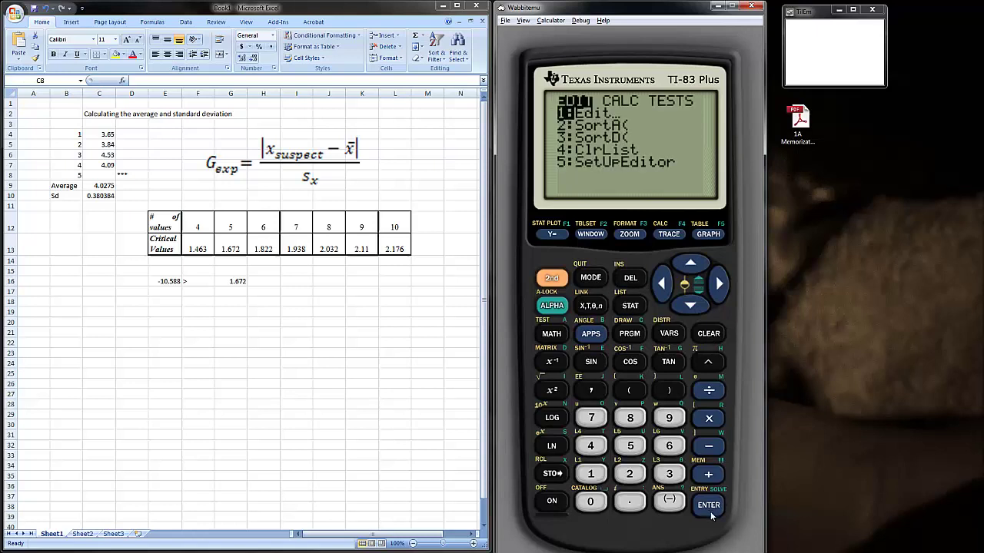
left_click(710, 511)
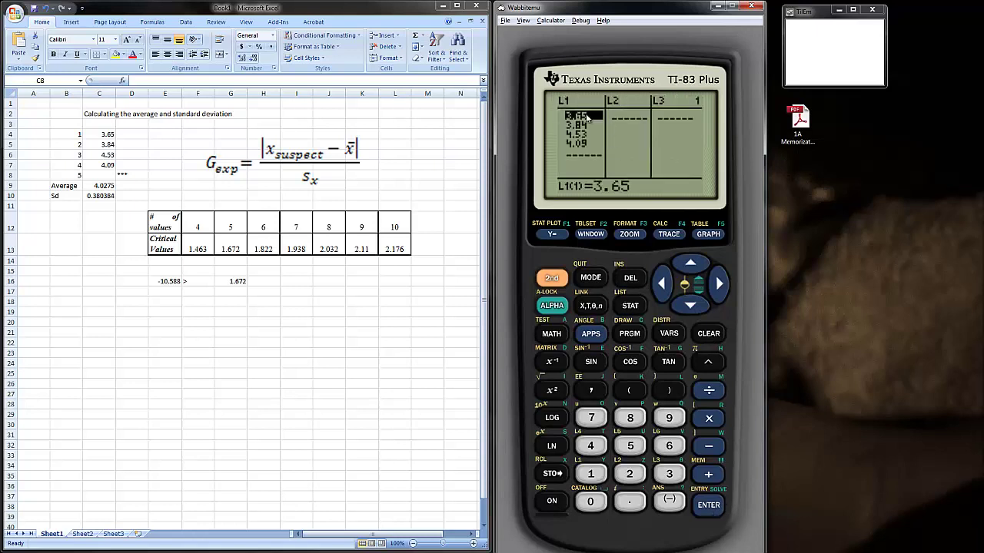
left_click(691, 308)
left_click(691, 307)
left_click(692, 307)
left_click(692, 307)
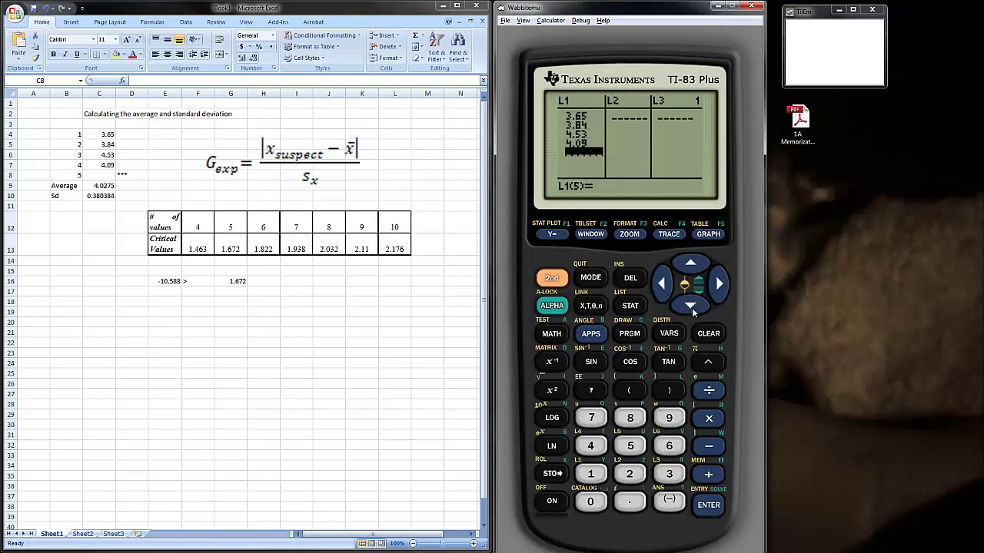
Restore 6.95 in Excel cell C8
left_click(100, 175)
type("6.95")
key("Return")
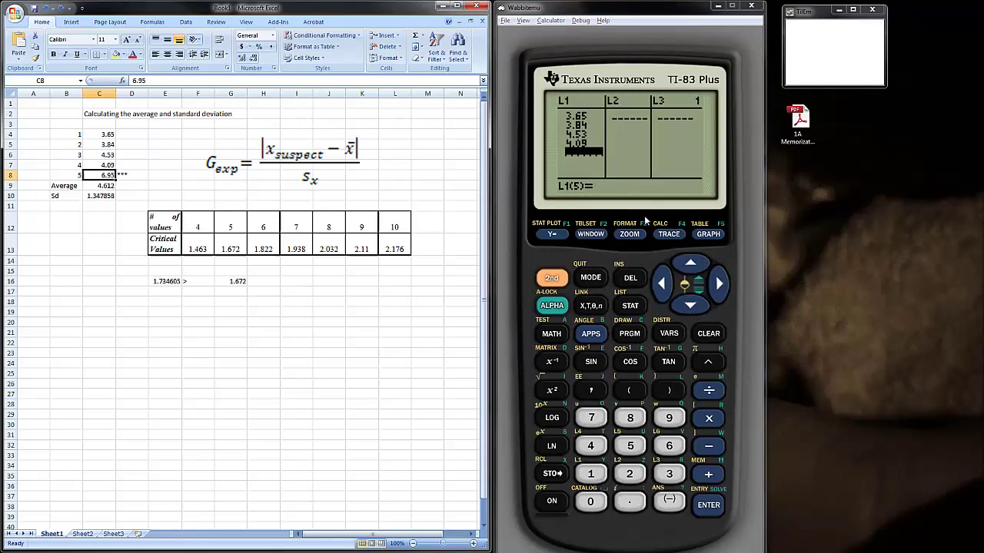
Store 6.95 as the fifth value in the calculator's L1 list
left_click(588, 157)
left_click(669, 447)
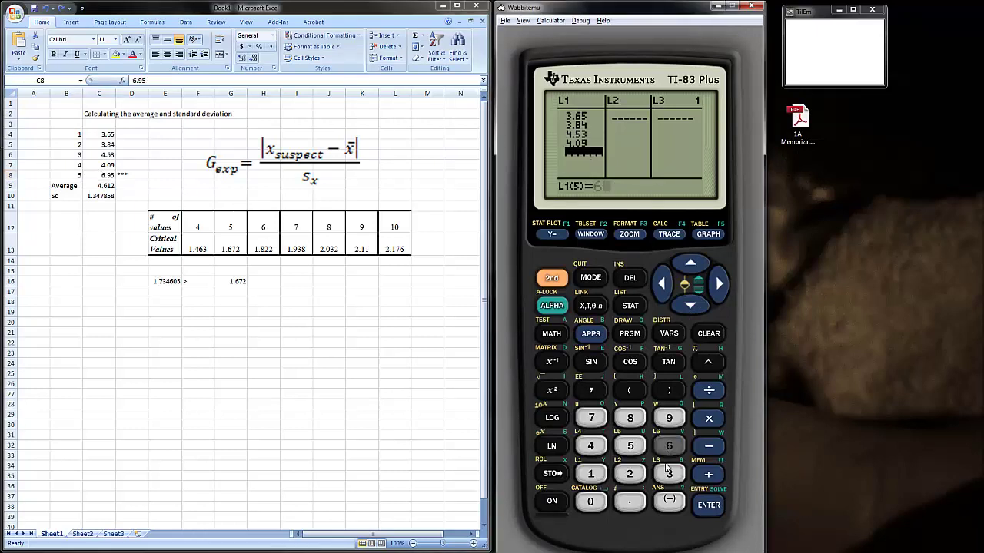
left_click(630, 502)
left_click(669, 418)
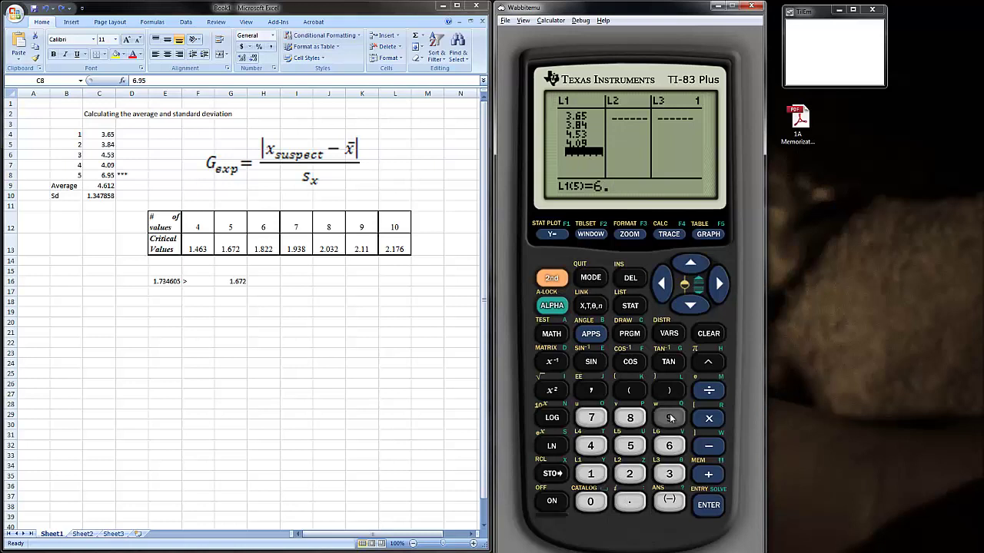
left_click(630, 446)
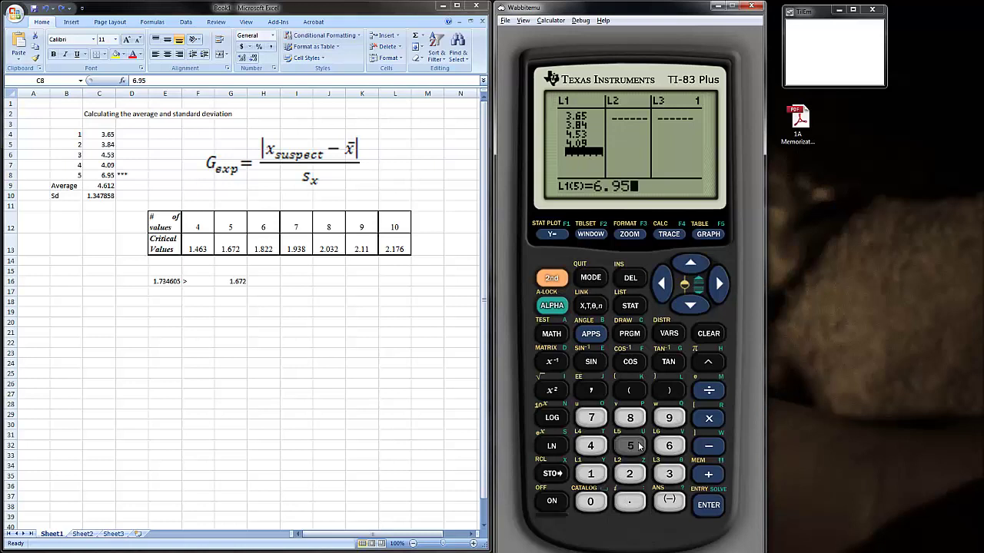
left_click(704, 503)
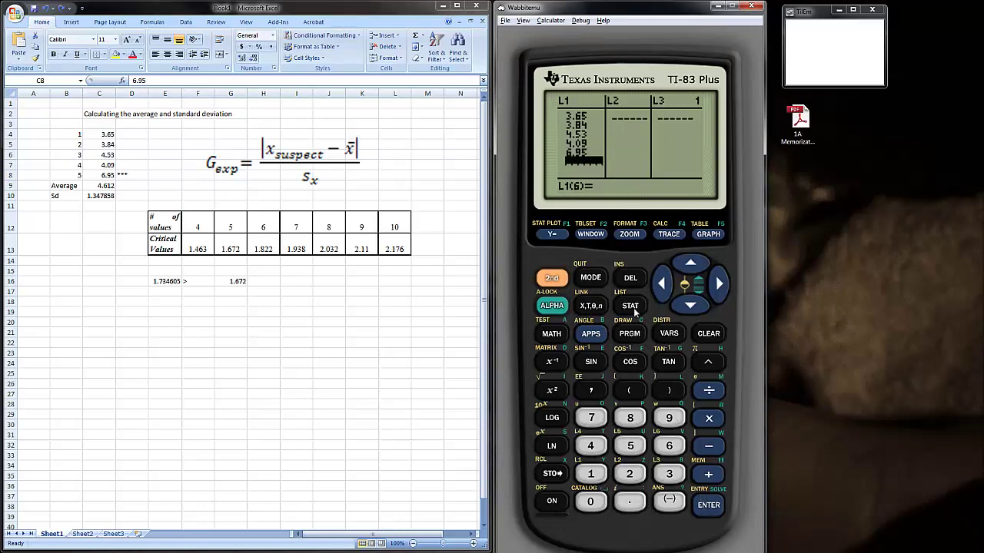
Run 1-Var Stats on L1, showing mean 4.612, Sx 1.347857559 and n=5
left_click(630, 306)
left_click(719, 284)
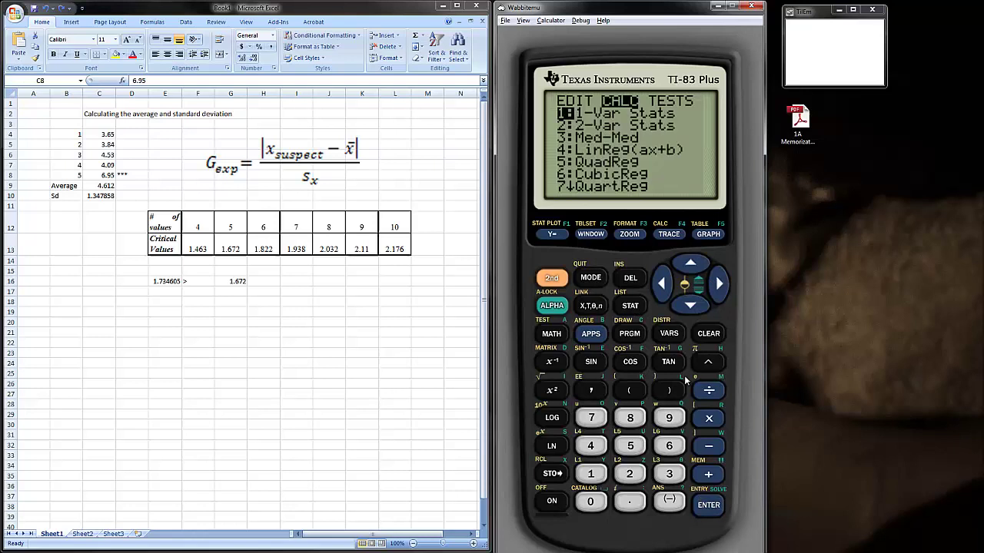
left_click(704, 507)
left_click(705, 507)
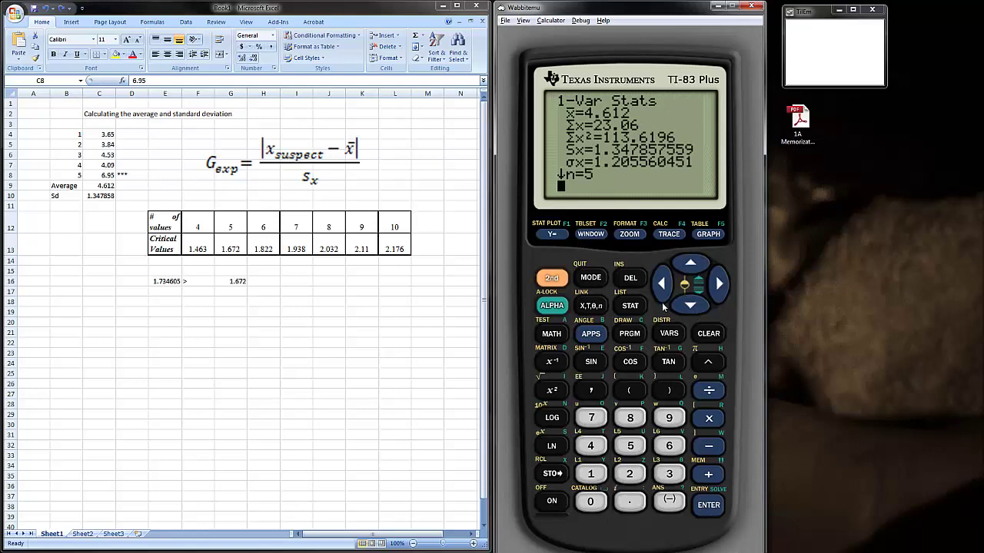